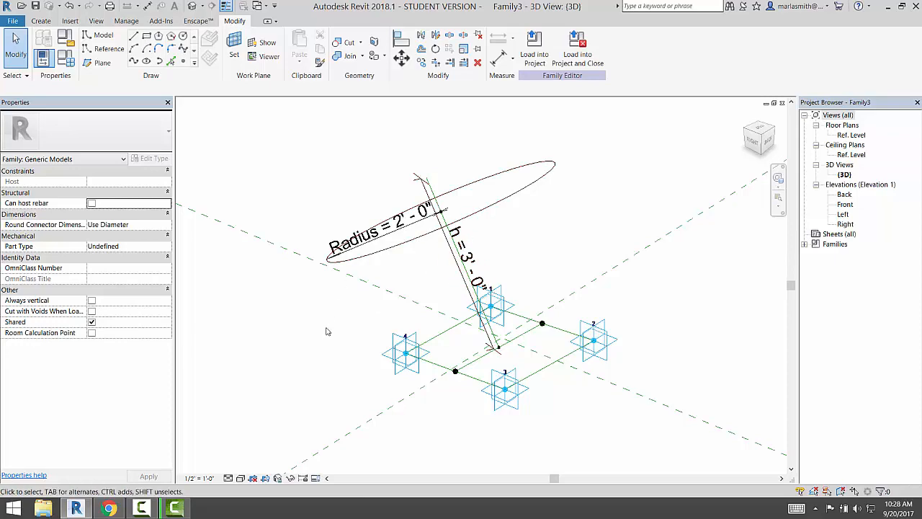
Step: Create a new conceptual mass family from the Mass.rft template
middle_click_drag(346, 317, 363, 350, "shift")
scroll(344, 366, "down", 2)
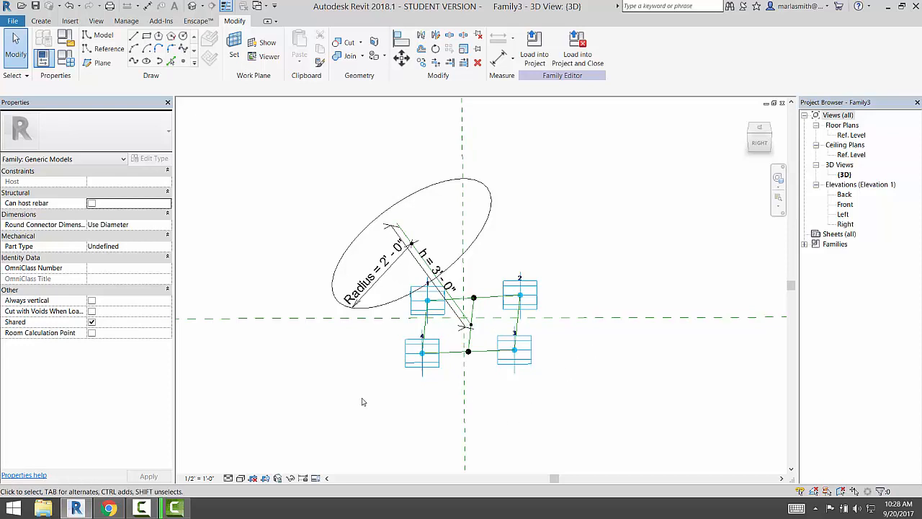
middle_click_drag(533, 427, 490, 412, "shift")
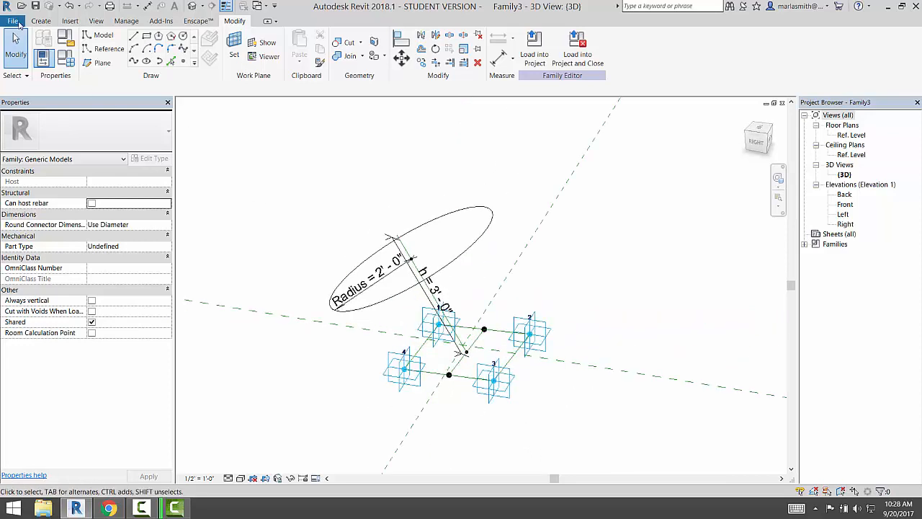
left_click(16, 21)
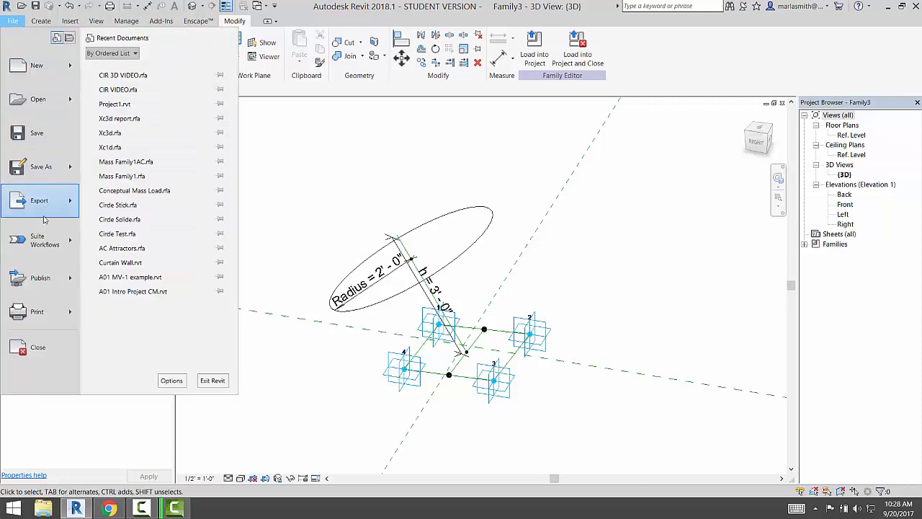
mouse_move(57, 65)
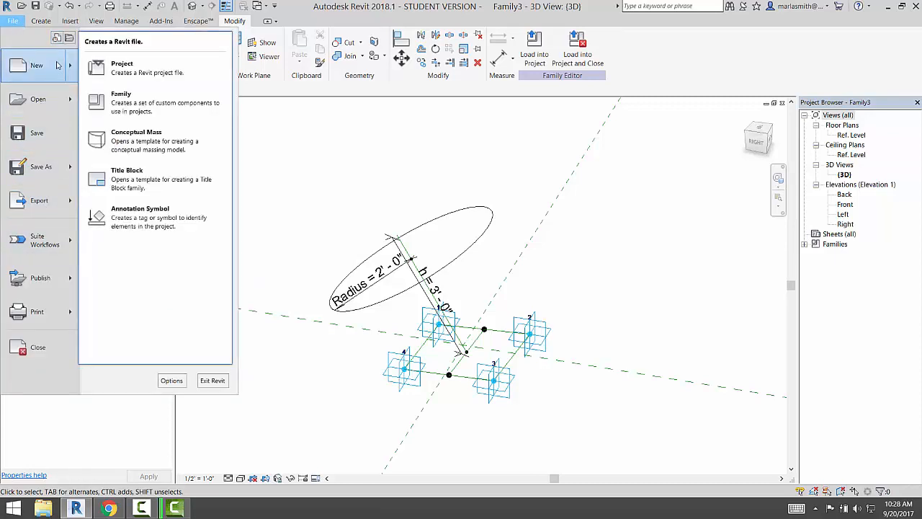
left_click(137, 138)
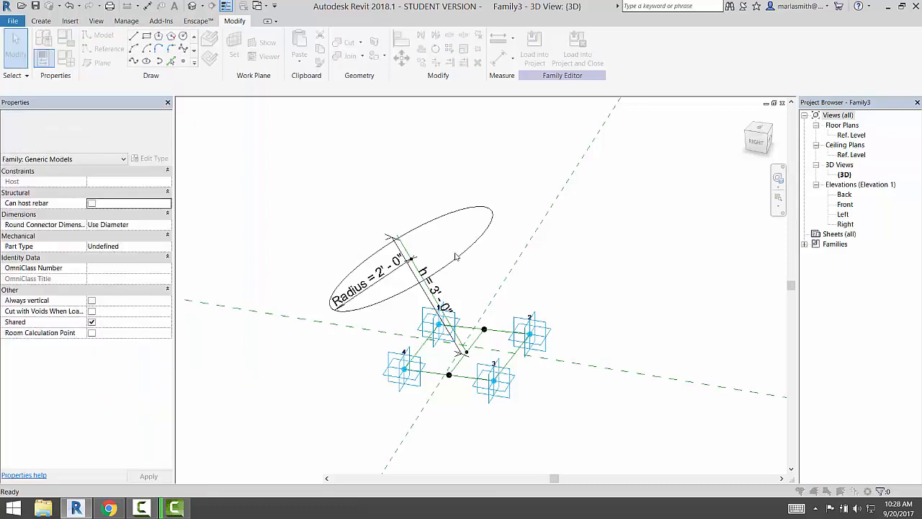
left_click(506, 135)
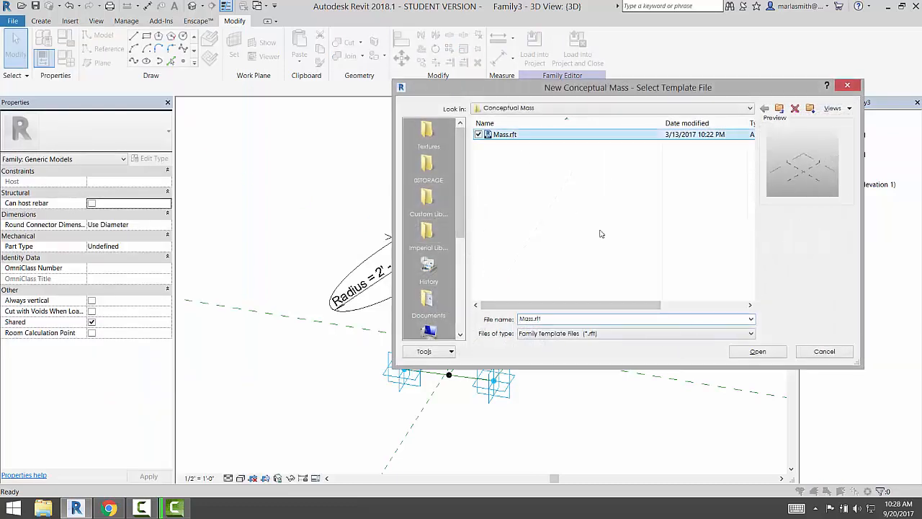
left_click(758, 352)
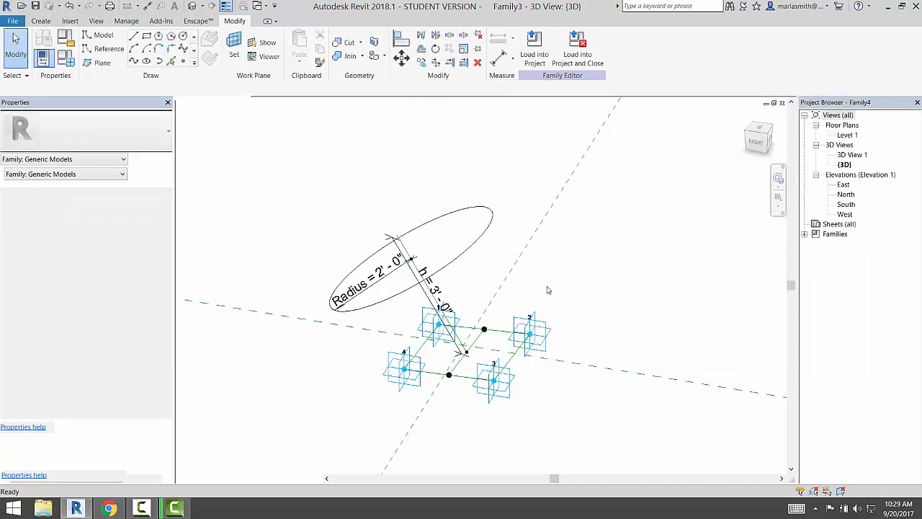
scroll(493, 374, "up", 2)
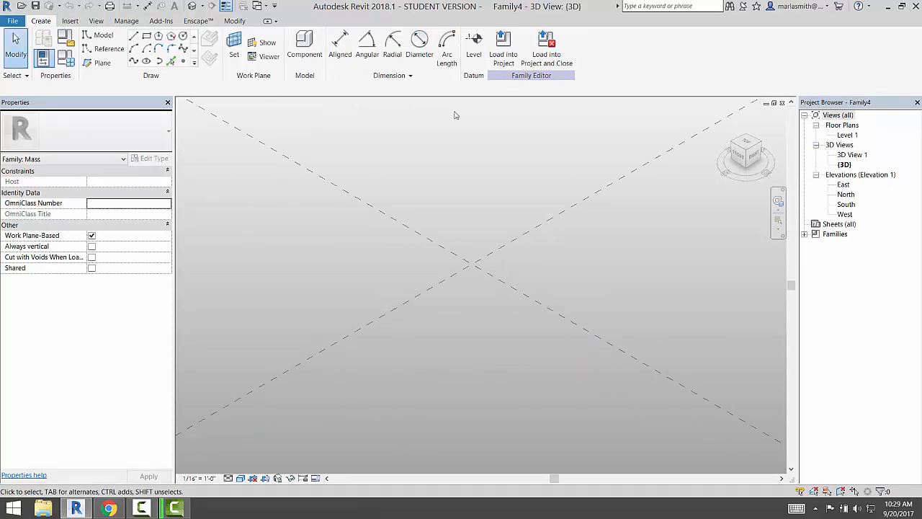
Step: Draw a reference-line rectangle of about 60 by 50 feet around the origin and create a flat surface form from it
left_click(110, 49)
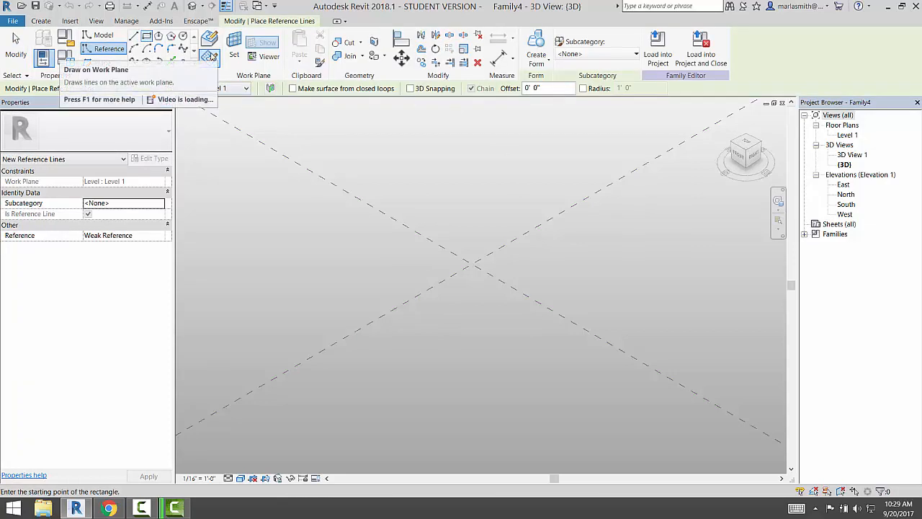
left_click(496, 358)
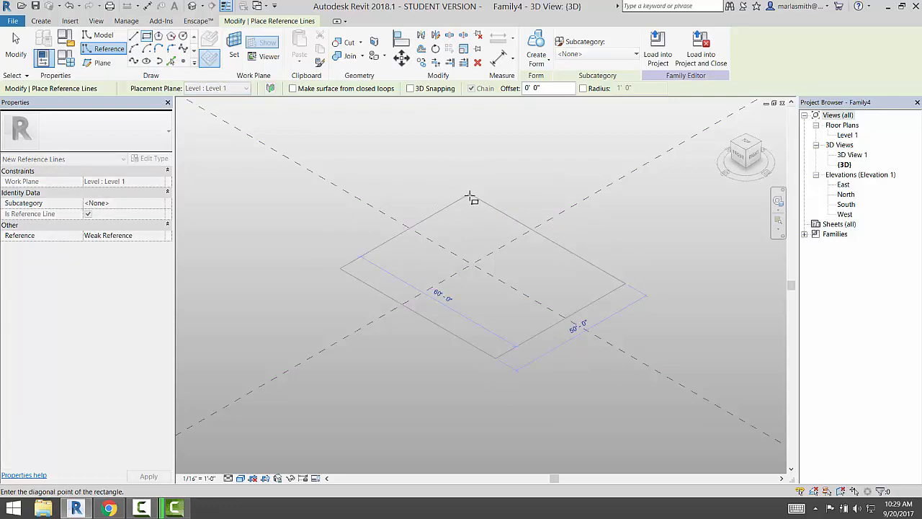
left_click(470, 197)
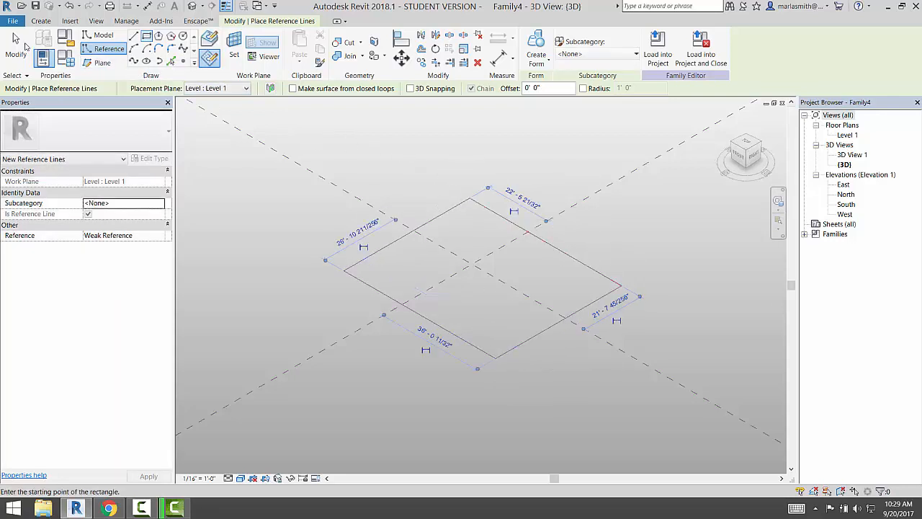
left_click(16, 43)
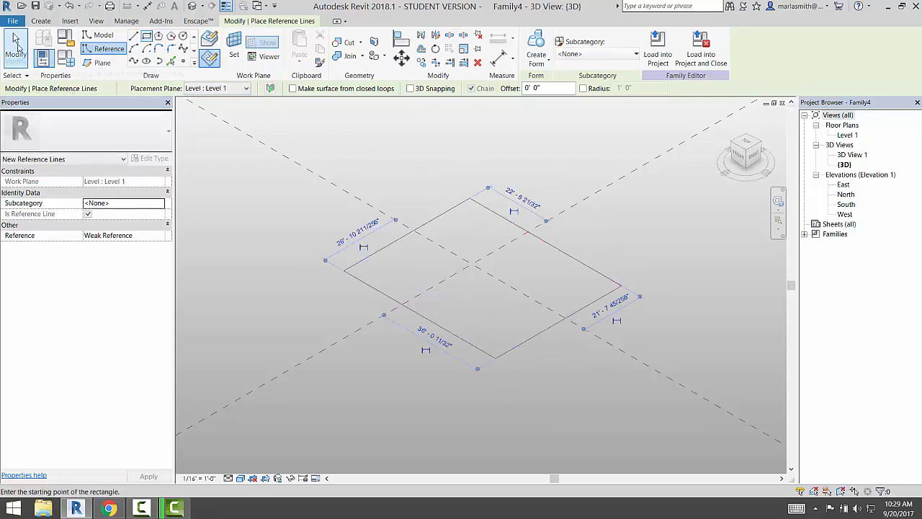
key("Tab")
left_click(443, 214)
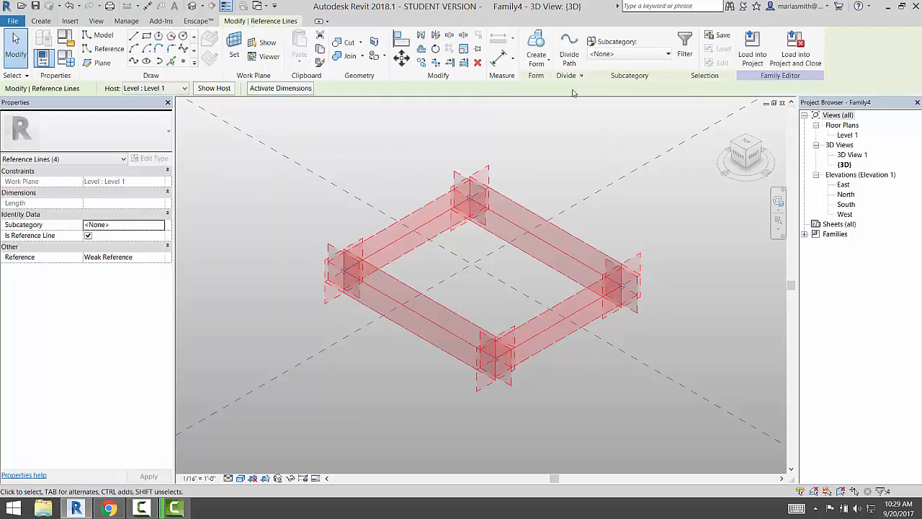
left_click(536, 50)
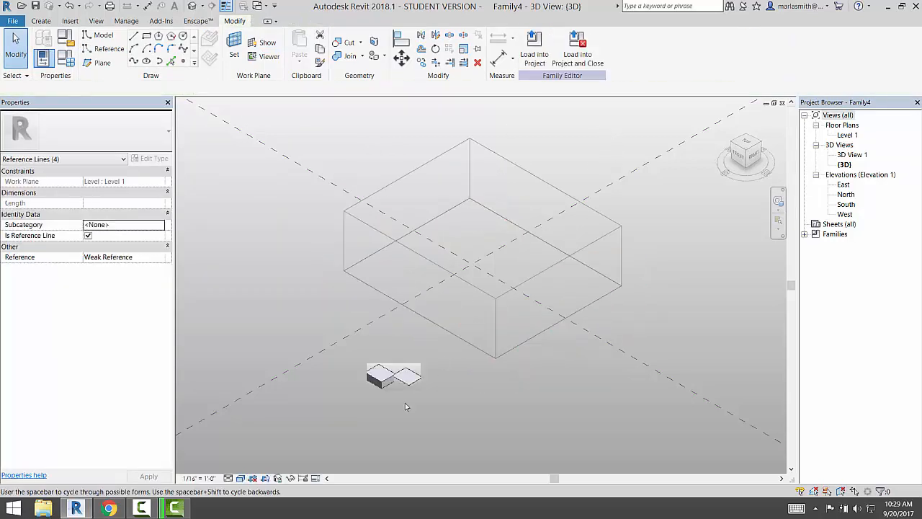
left_click(411, 381)
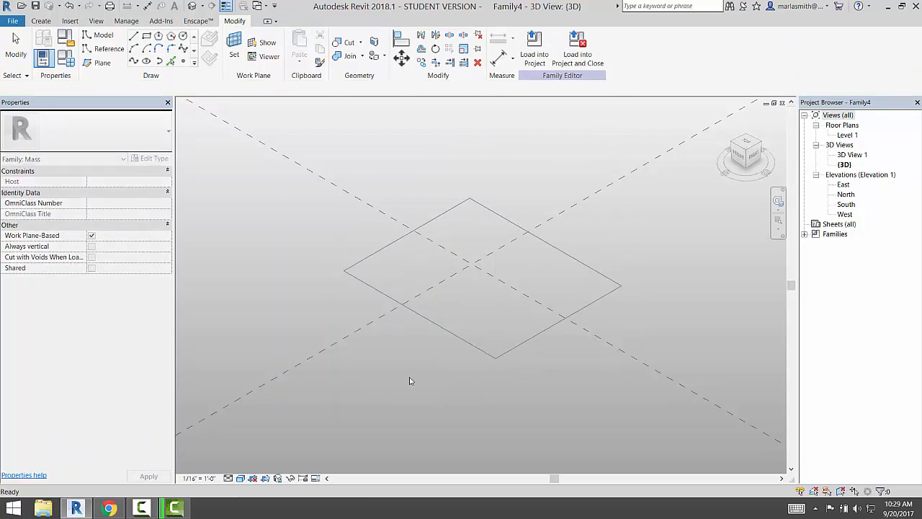
Step: Delete the flat surface together with its rectangle of reference lines
left_click_drag(533, 393, 469, 328)
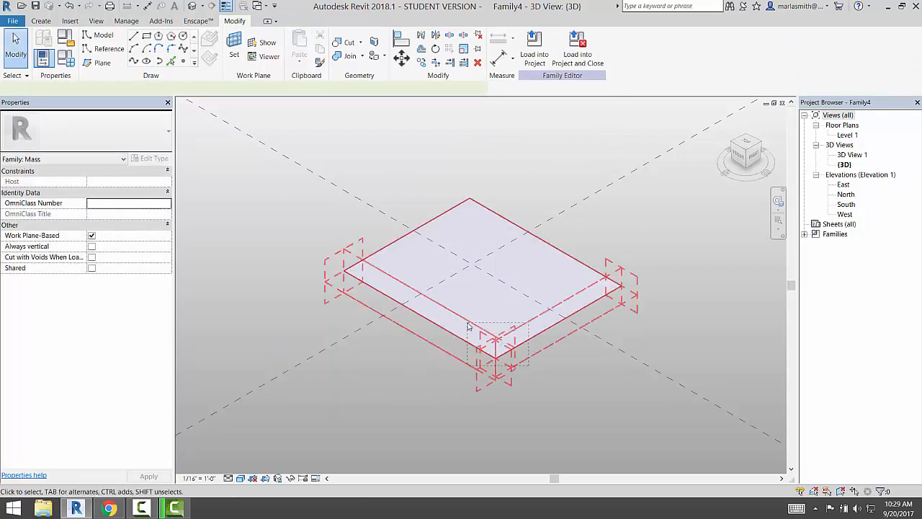
key("Delete")
key("ctrl+z")
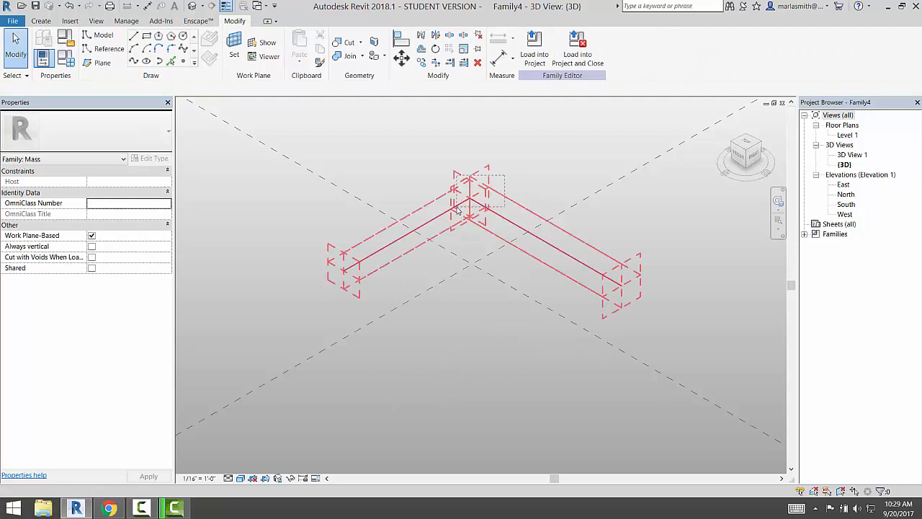
key("Delete")
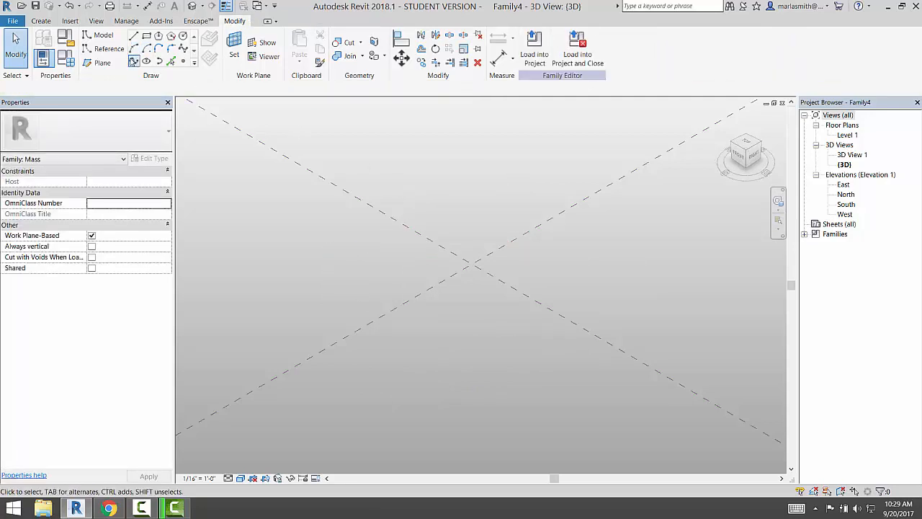
Step: Draw an S-shaped reference spline through four points on Level 1, about 83 feet long, beside the origin
left_click(108, 48)
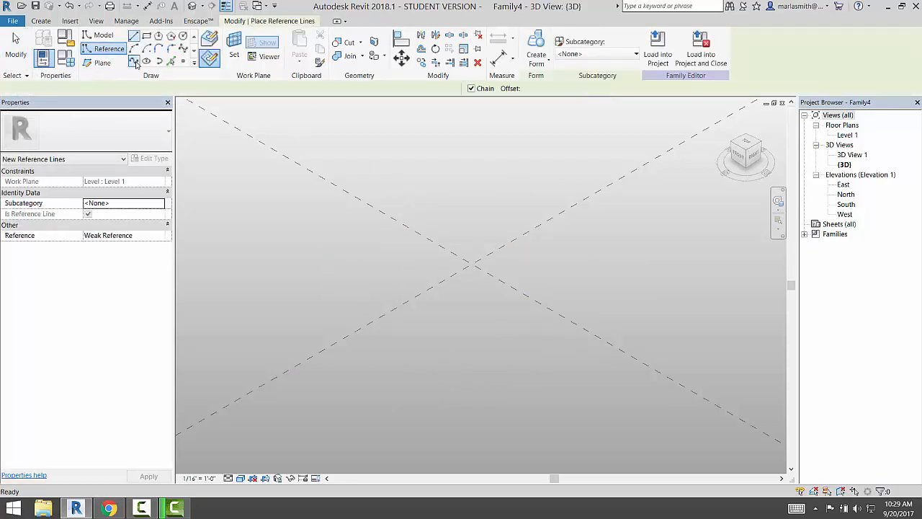
left_click(134, 62)
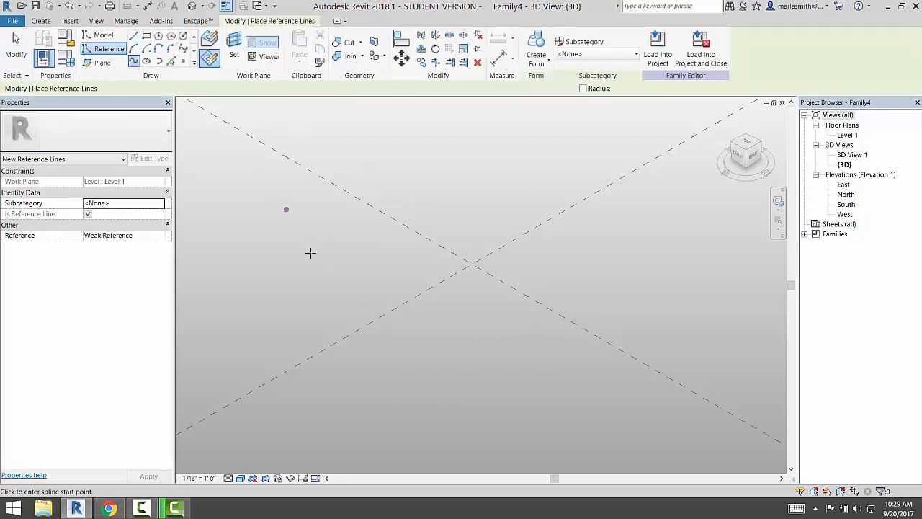
left_click(323, 303)
left_click(346, 249)
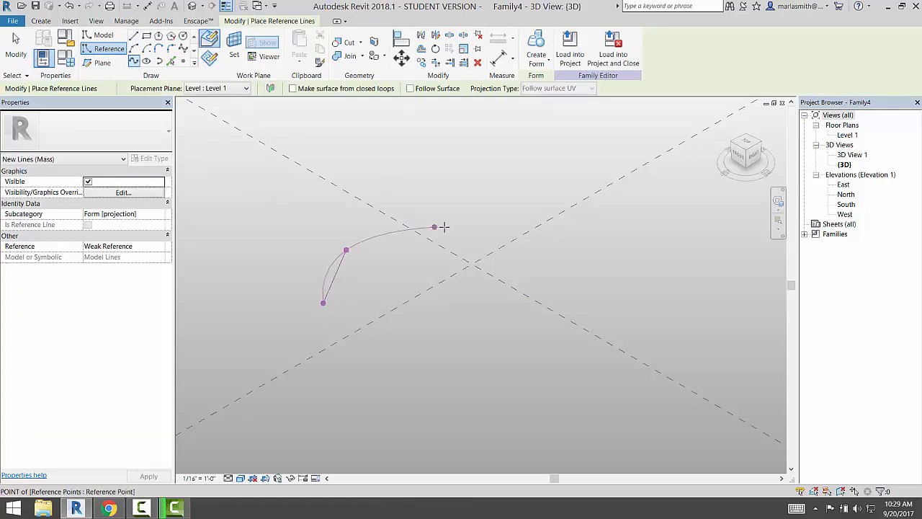
left_click(434, 227)
left_click(500, 182)
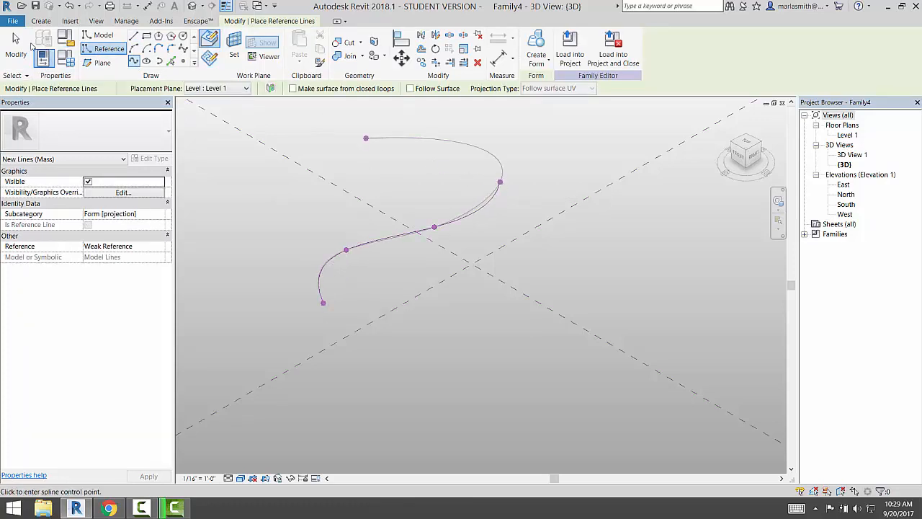
key("Escape")
key("Escape")
Step: Create a vertical surface form from the reference spline and set its positive offset to 60'
left_click(387, 239)
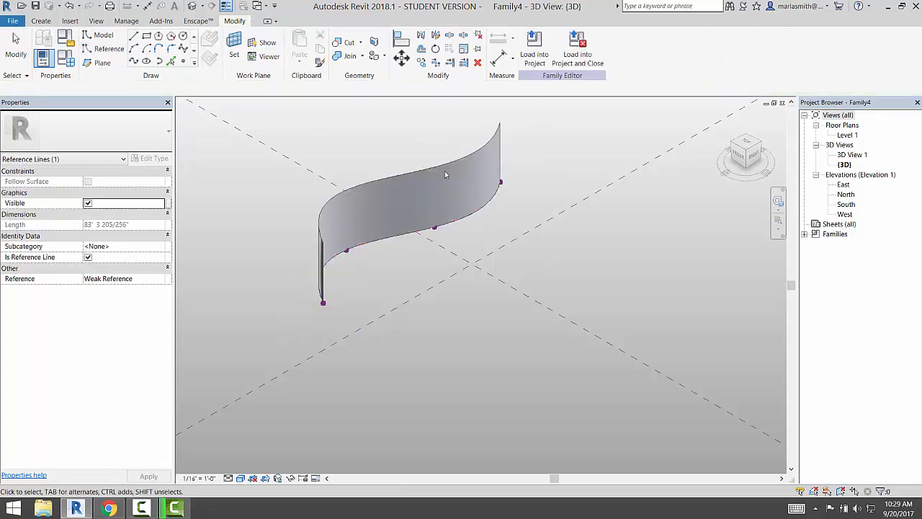
left_click(442, 167)
left_click(447, 238)
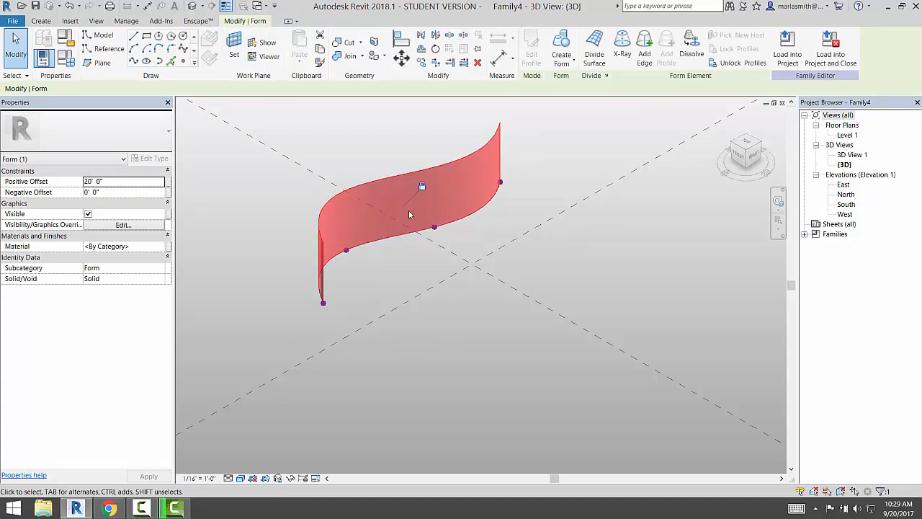
left_click(132, 185)
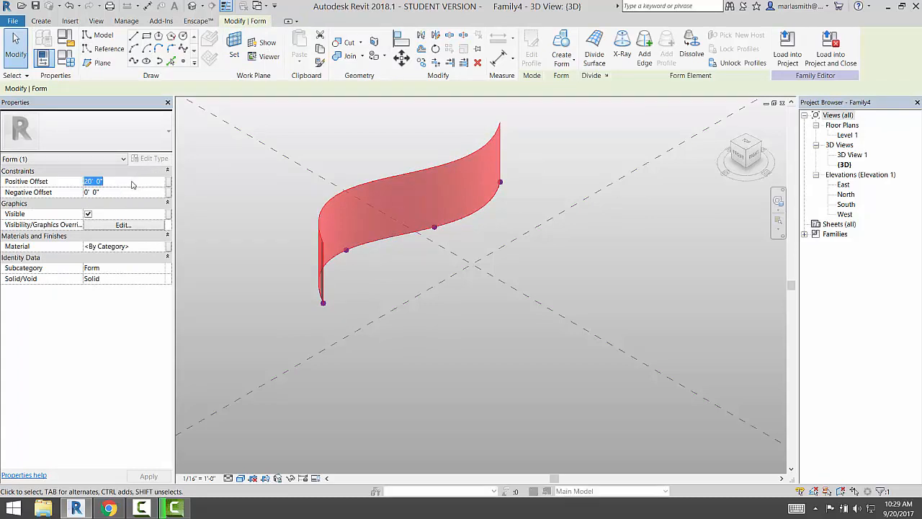
type("6")
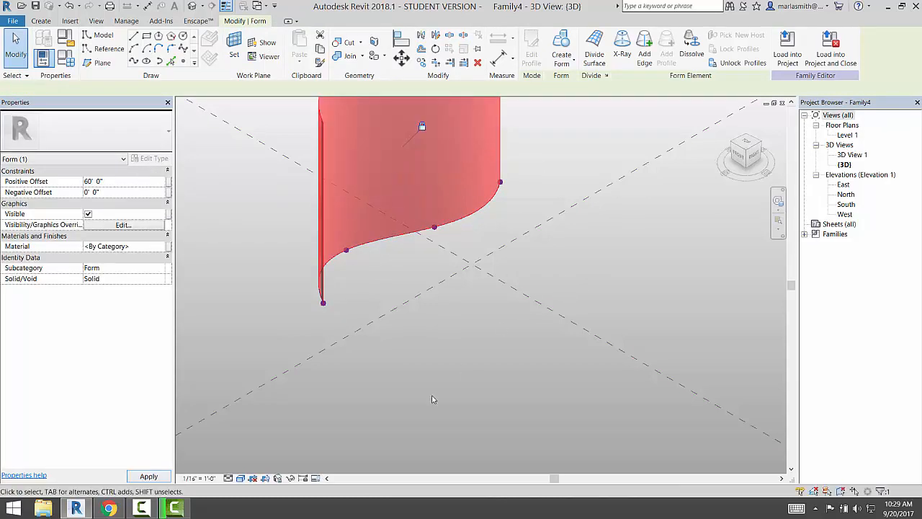
left_click(441, 381)
scroll(442, 378, "down", 2)
scroll(493, 152, "up", 2)
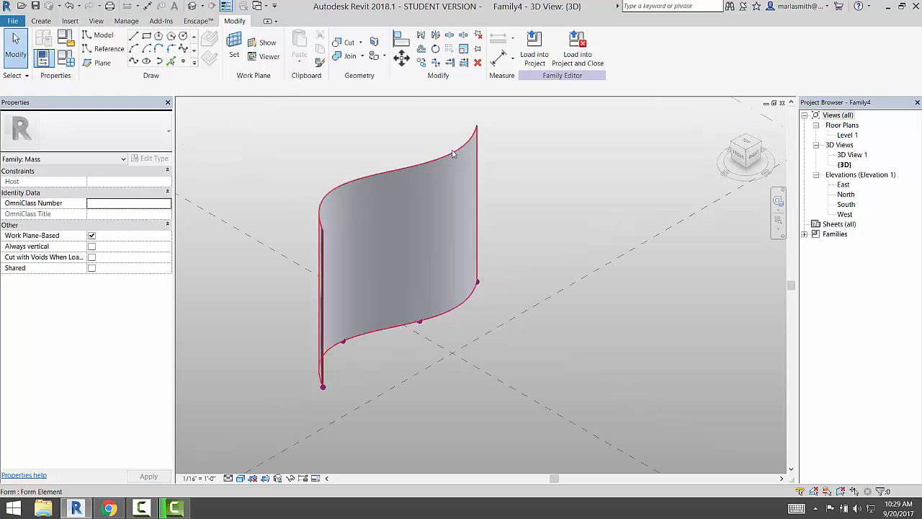
Step: Divide the curved surface into a UV grid and turn on the display of its nodes
left_click(453, 156)
left_click(594, 49)
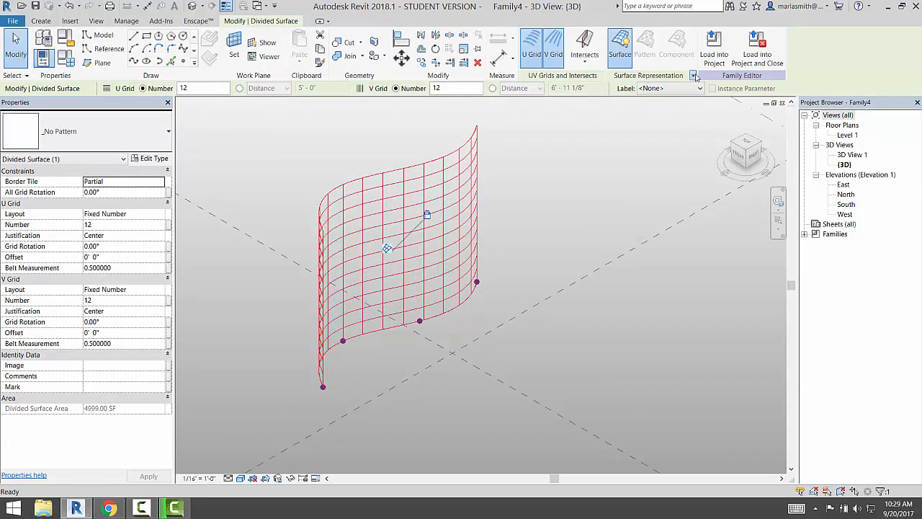
left_click(693, 76)
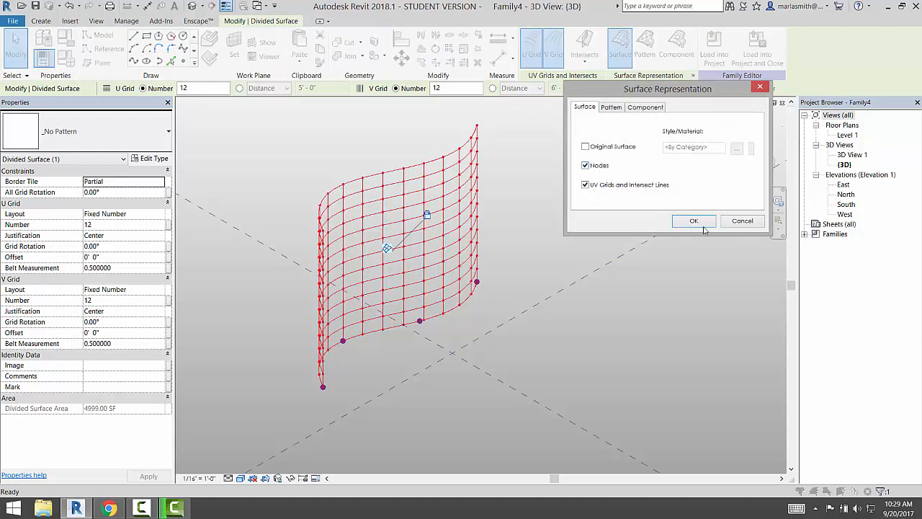
left_click(693, 221)
key("Escape")
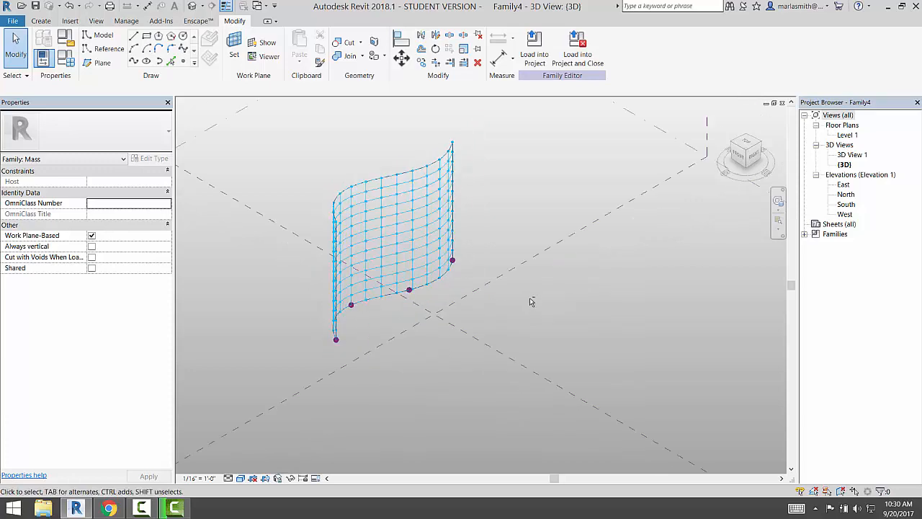
middle_click_drag(531, 300, 477, 295, "shift")
scroll(517, 218, "up", 1)
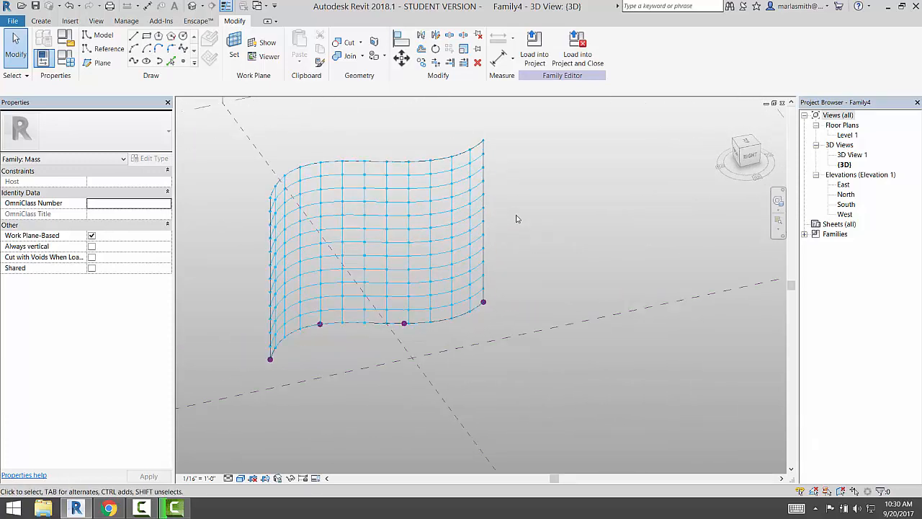
Step: Save the four-point circle family to the Desktop as CIR ANGLE VIDEO and load it into the mass family
key("ctrl+Tab")
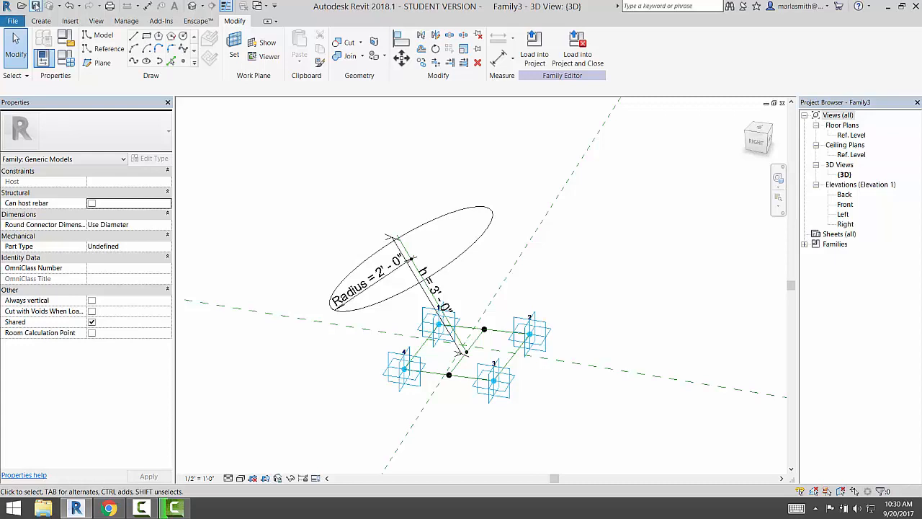
left_click(35, 5)
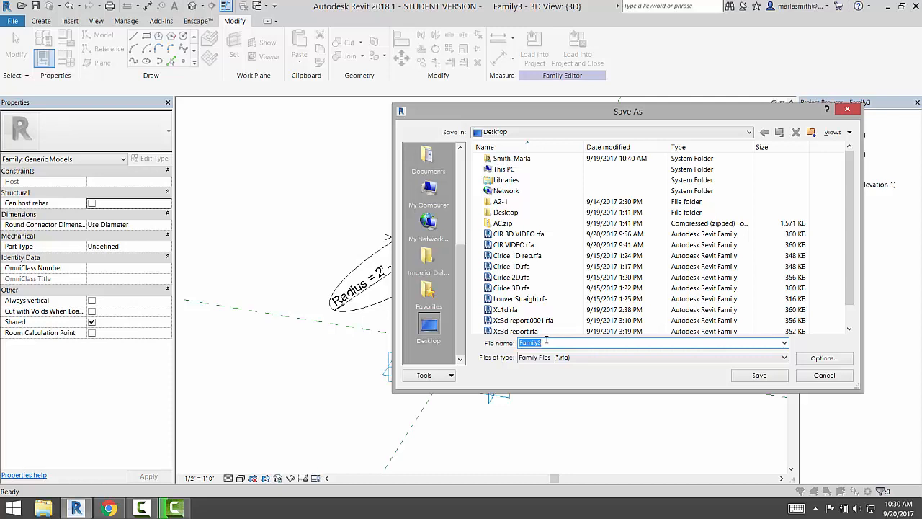
type("C")
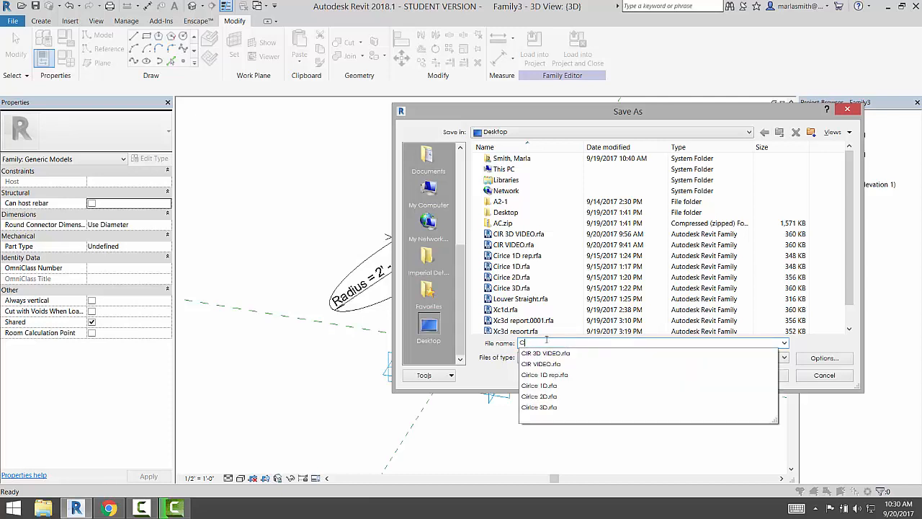
type("IR ")
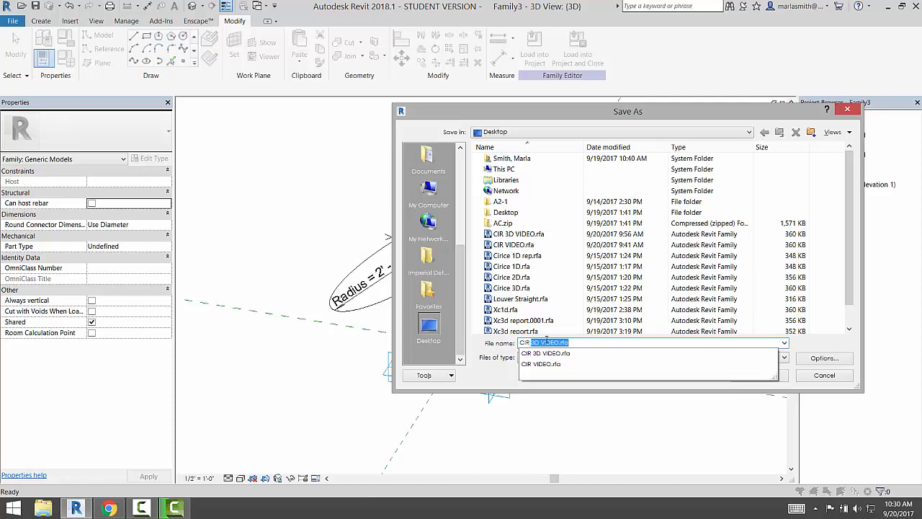
type("ANGLE VIDEO")
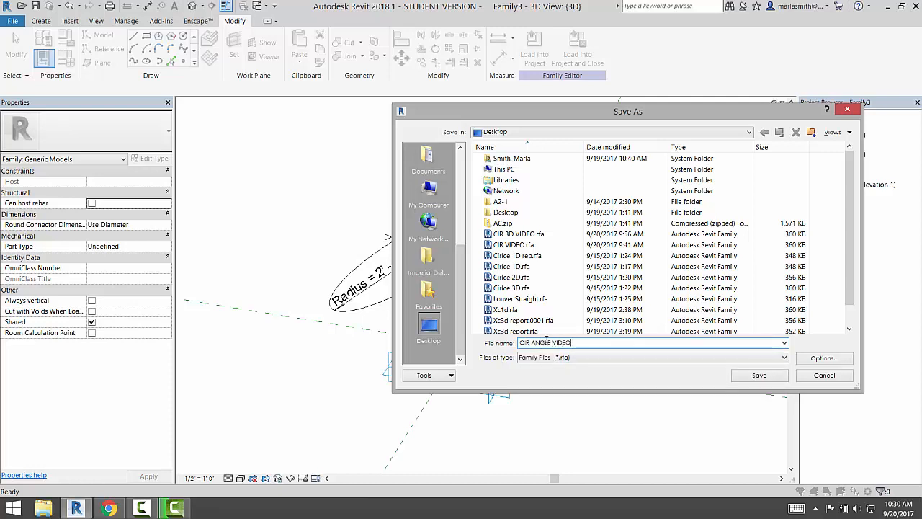
key("Return")
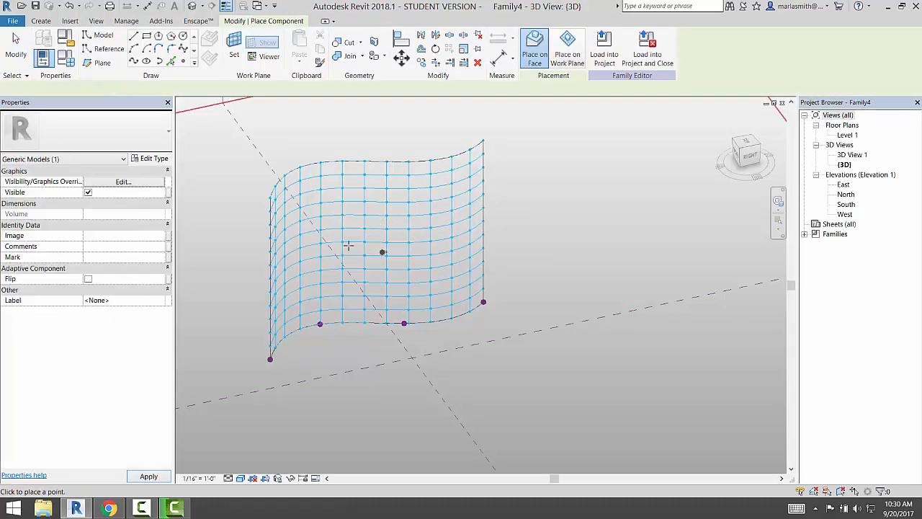
Step: Place a CIR ANGLE VIDEO Type 1 component on the four corner nodes of one grid cell in the surface's top row
scroll(301, 198, "up", 4)
scroll(301, 174, "up", 3)
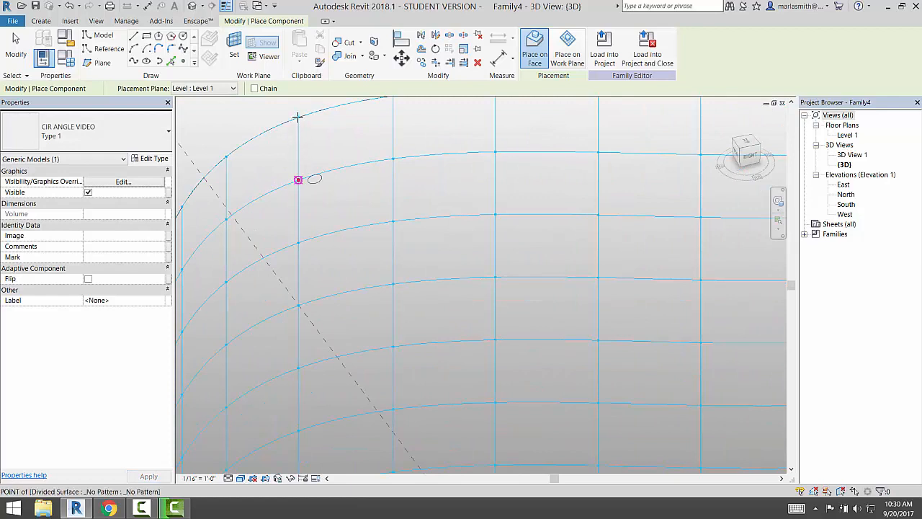
scroll(326, 131, "down", 2)
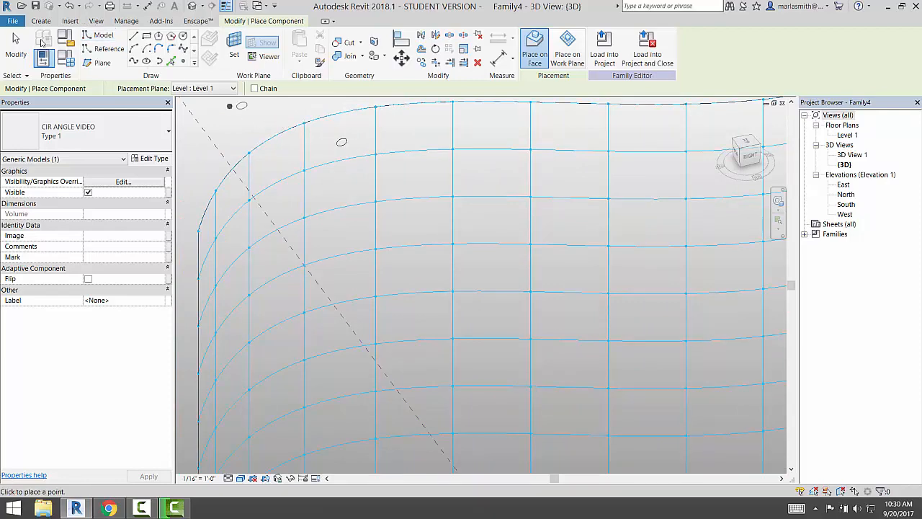
left_click(17, 46)
Step: Change the placed circle component to Type 2 of the CIR ANGLE VIDEO family
mouse_move(360, 278)
middle_mouse_down("shift")
mouse_move(402, 238)
mouse_move(284, 283)
mouse_move(348, 267)
mouse_move(389, 241)
mouse_move(335, 263)
middle_mouse_up("shift")
mouse_move(270, 286)
middle_mouse_down("shift")
mouse_move(310, 288)
mouse_move(343, 351)
mouse_move(295, 242)
middle_mouse_up("shift")
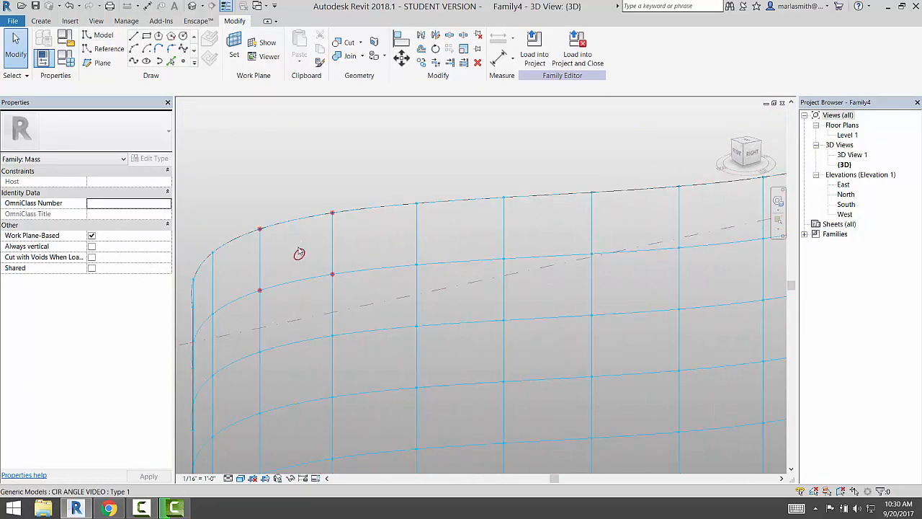
left_click(295, 242)
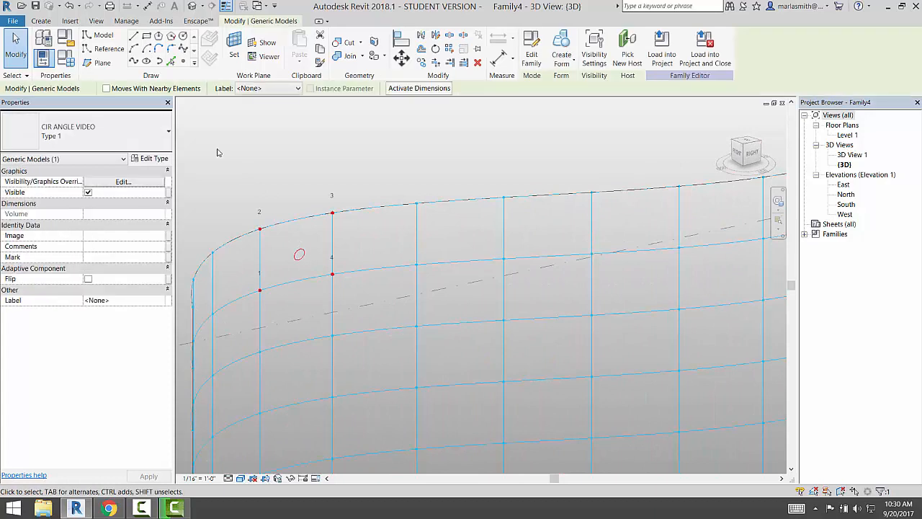
left_click(155, 144)
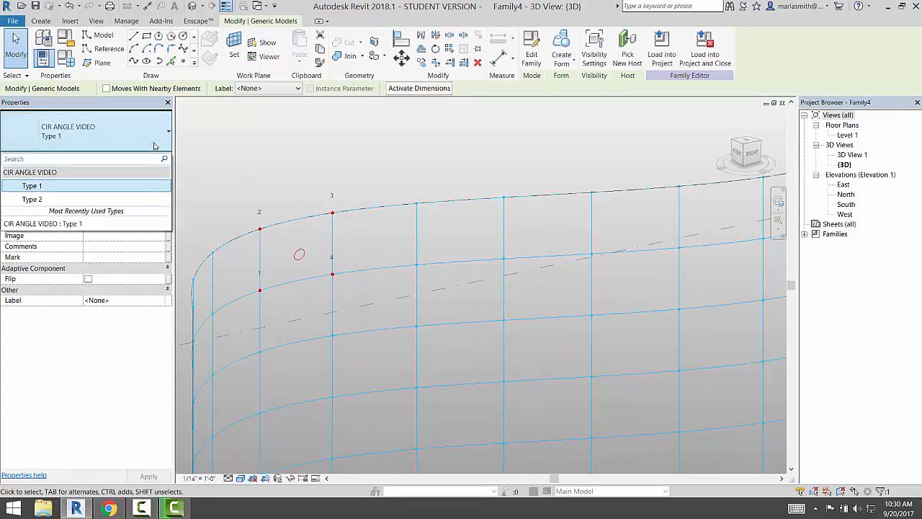
left_click(132, 202)
left_click(296, 169)
scroll(294, 168, "down", 2)
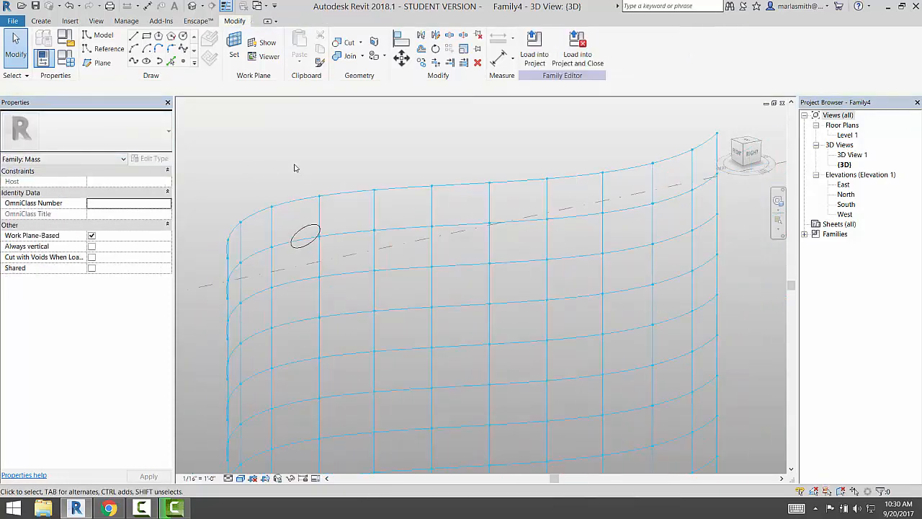
Step: Repeat the circle component across all cells of the divided curved surface
middle_click_drag(368, 259, 358, 307, "shift")
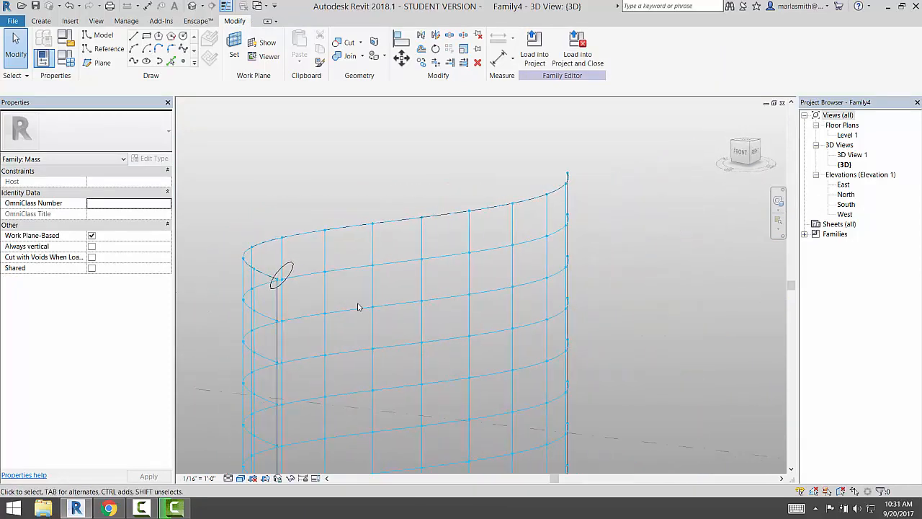
left_click(294, 268)
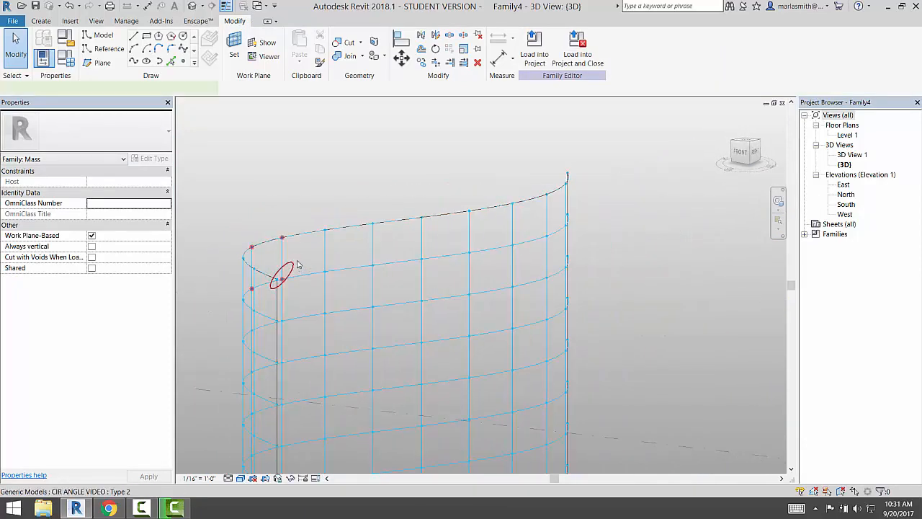
left_click(465, 50)
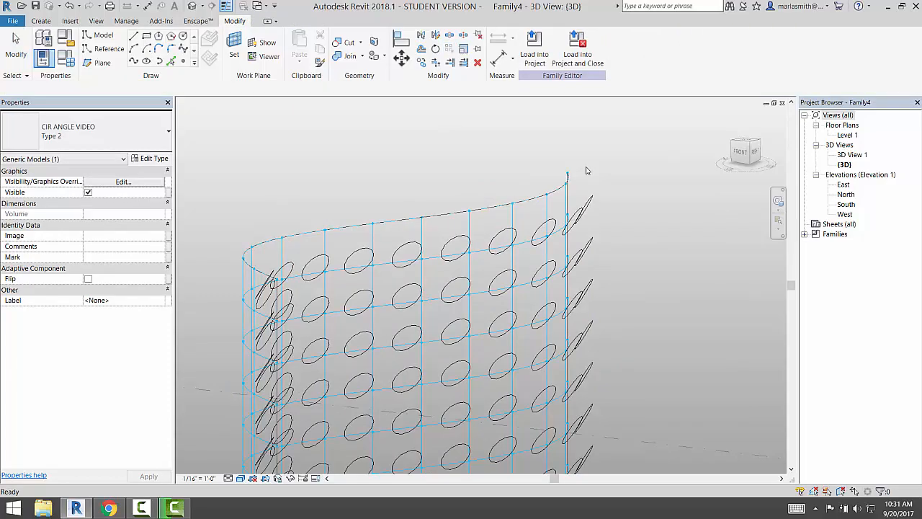
Step: Set the angle parameter of the repeated circles' type, Type 2, to 0.00°
scroll(525, 151, "down", 2)
middle_click_drag(680, 360, 474, 204, "shift")
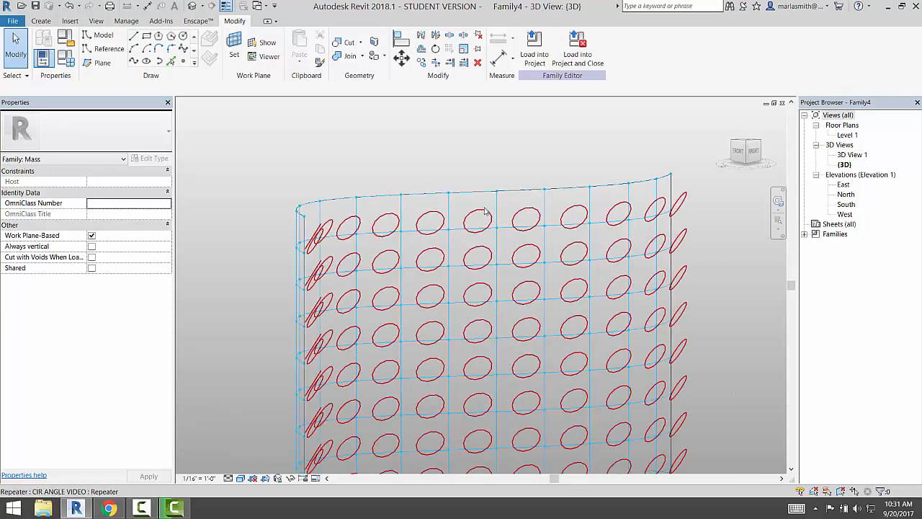
scroll(614, 190, "down", 3)
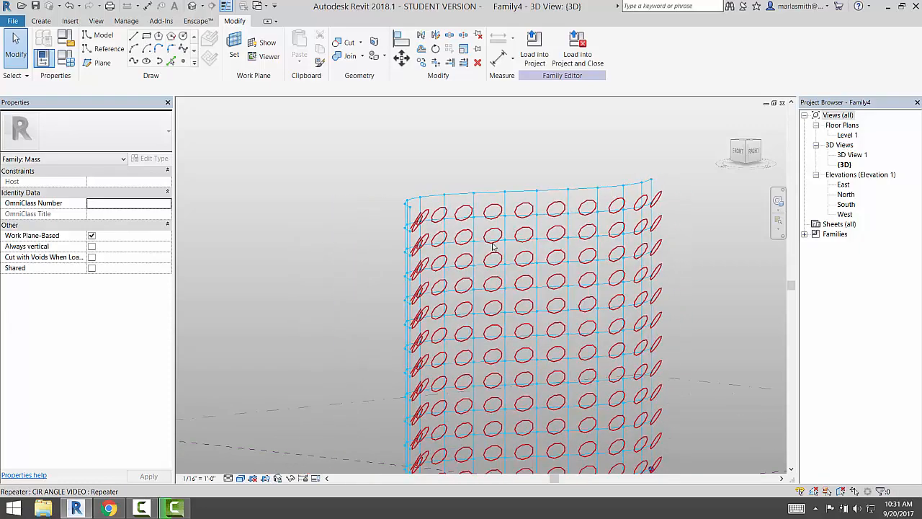
scroll(494, 247, "up", 3)
scroll(494, 191, "up", 2)
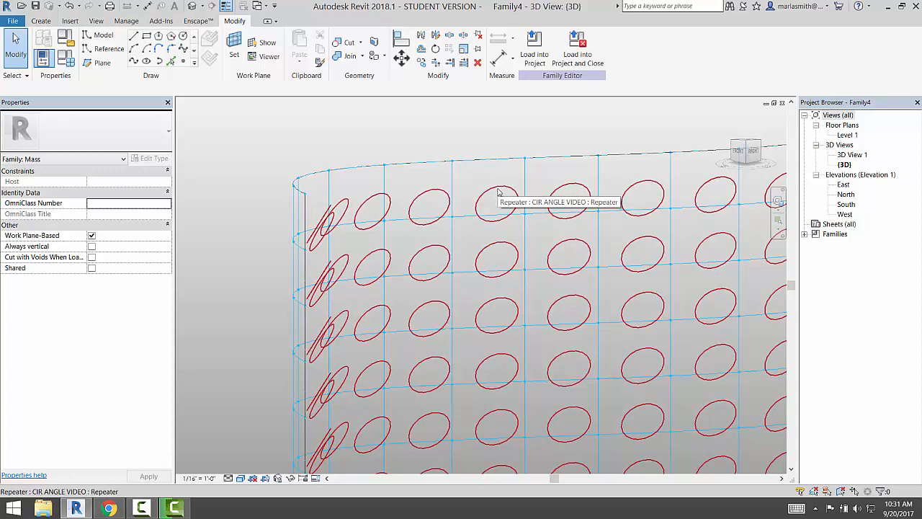
left_click(497, 192)
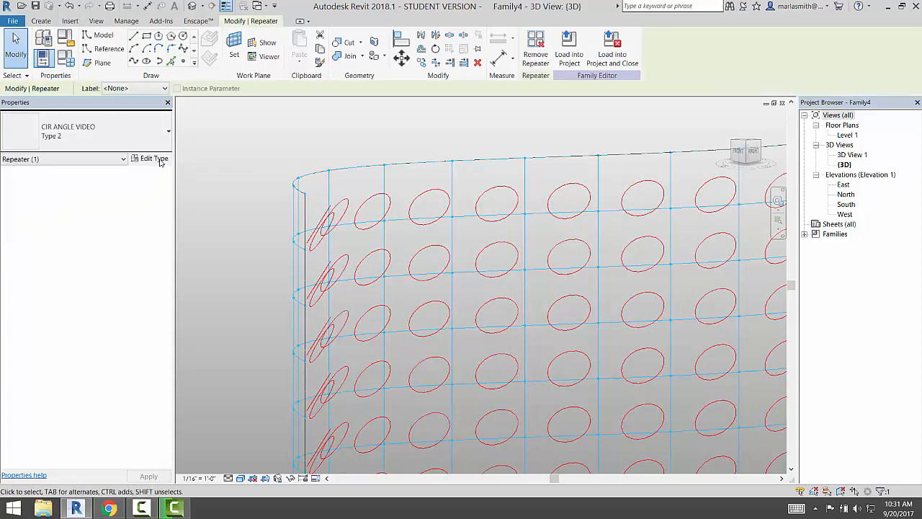
left_click(151, 157)
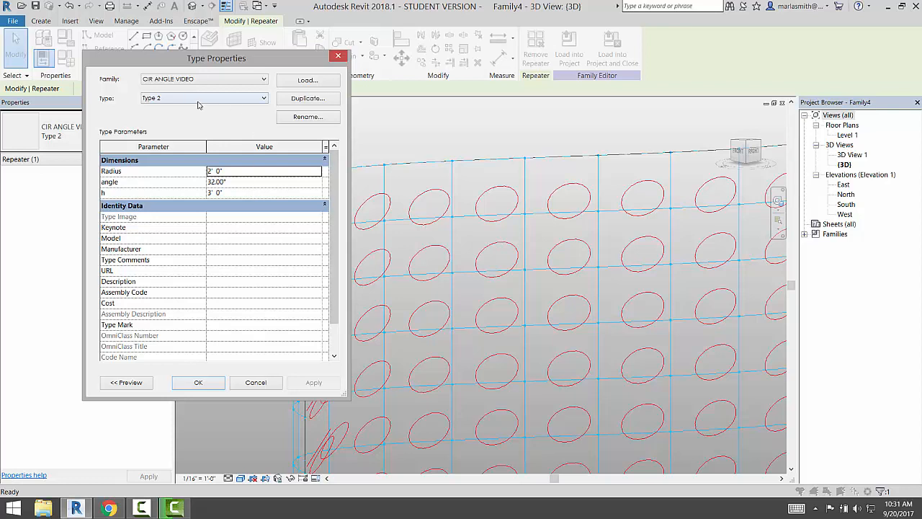
left_click(241, 183)
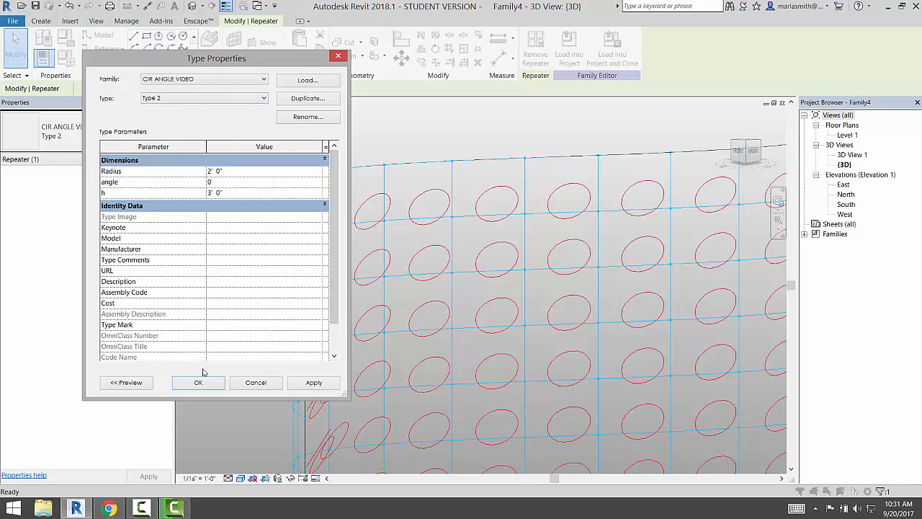
left_click(322, 386)
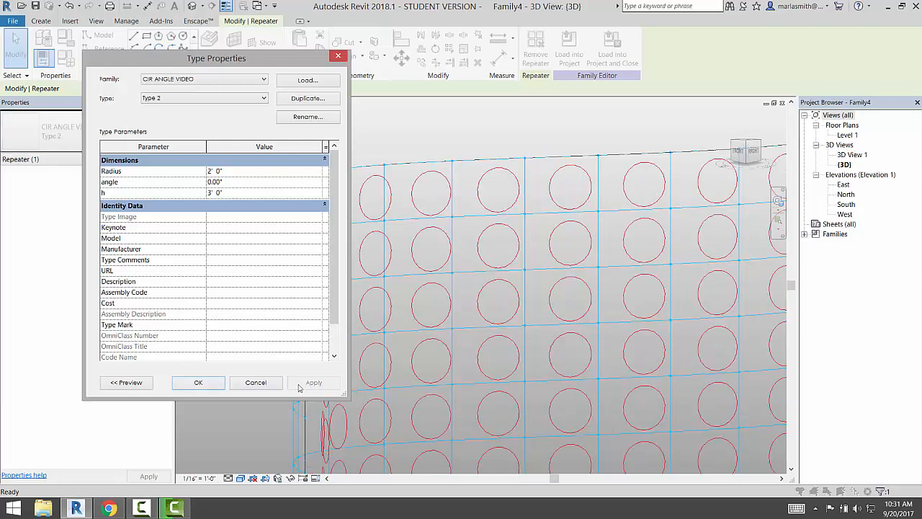
left_click(215, 383)
Step: Examine the repeated circles on the whole curved surface from above and at closer range
scroll(533, 364, "down", 5)
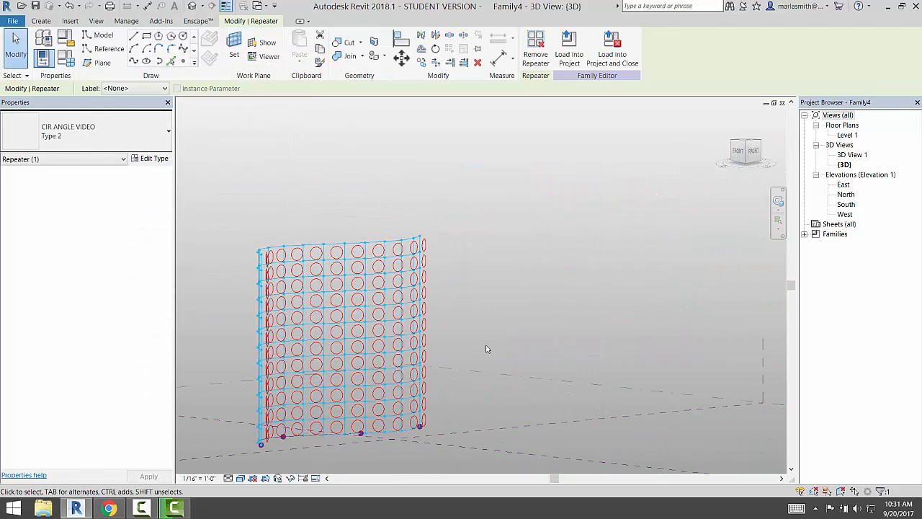
middle_click_drag(456, 396, 489, 438, "shift")
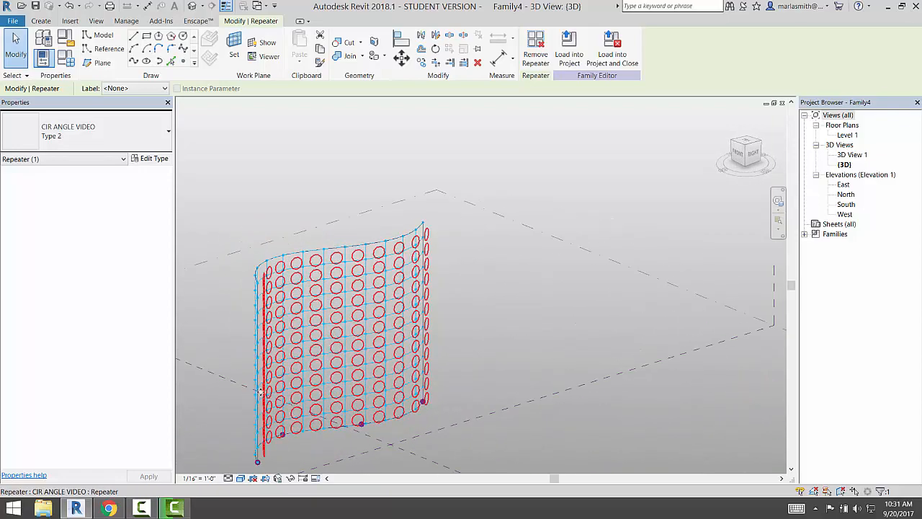
scroll(242, 386, "up", 2)
scroll(241, 387, "up", 1)
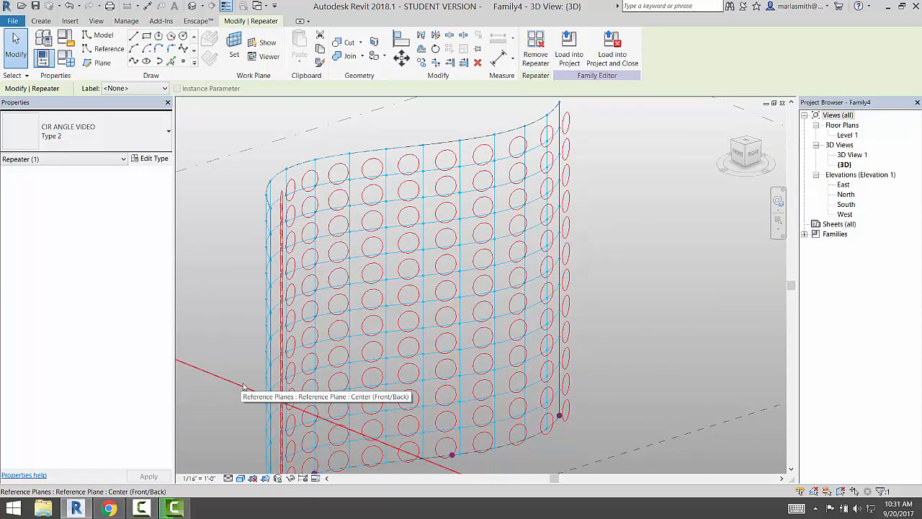
scroll(411, 262, "down", 2)
scroll(432, 342, "up", 1)
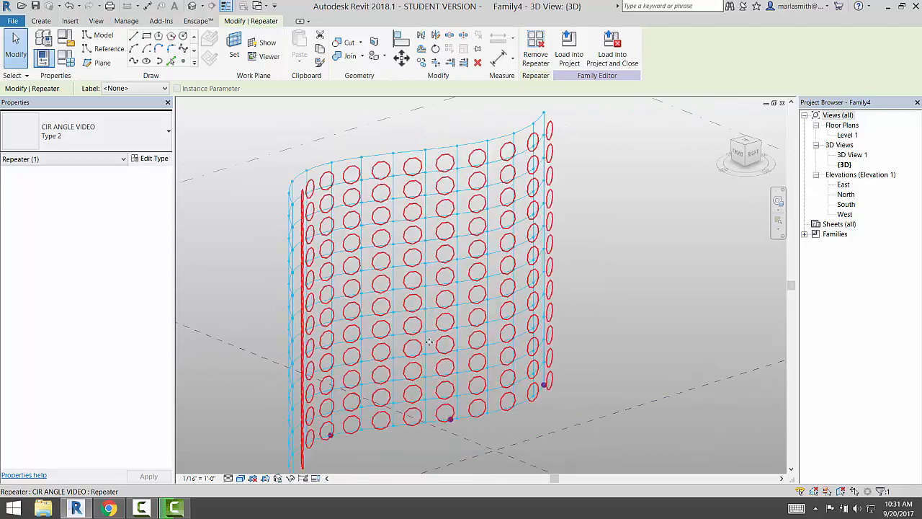
scroll(430, 342, "up", 1)
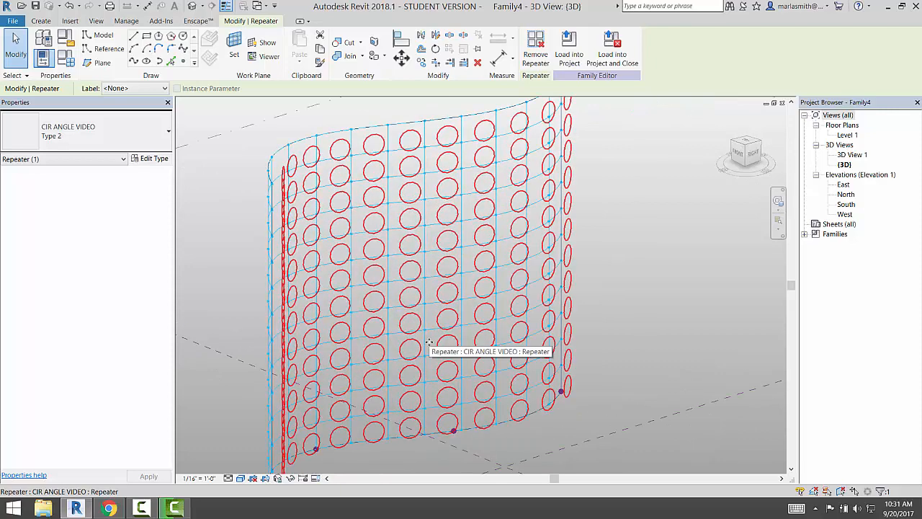